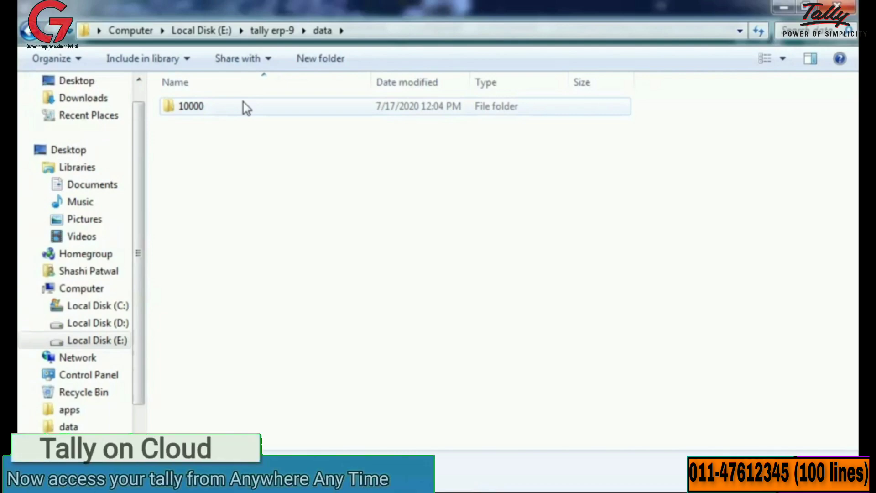
Step: Copy the 10000 company folder from E:\tally erp-9\data and create a desktop folder named backup-17.7.20
left_click(237, 115)
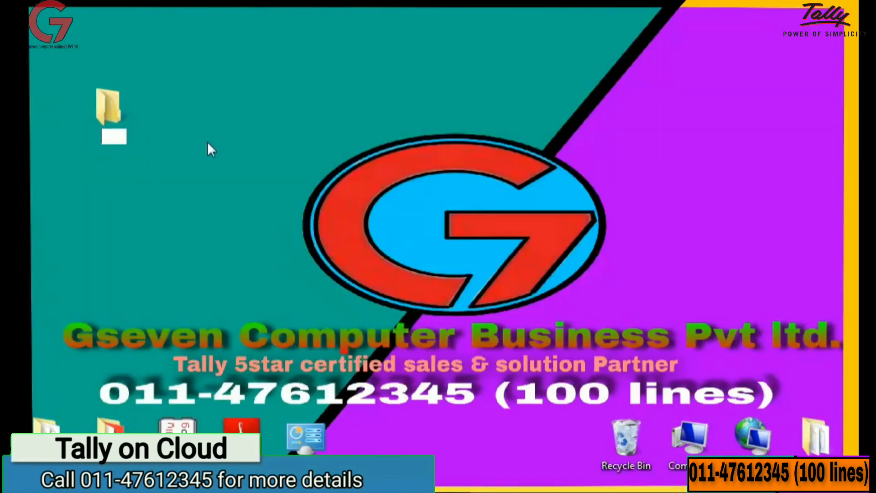
type("backup-")
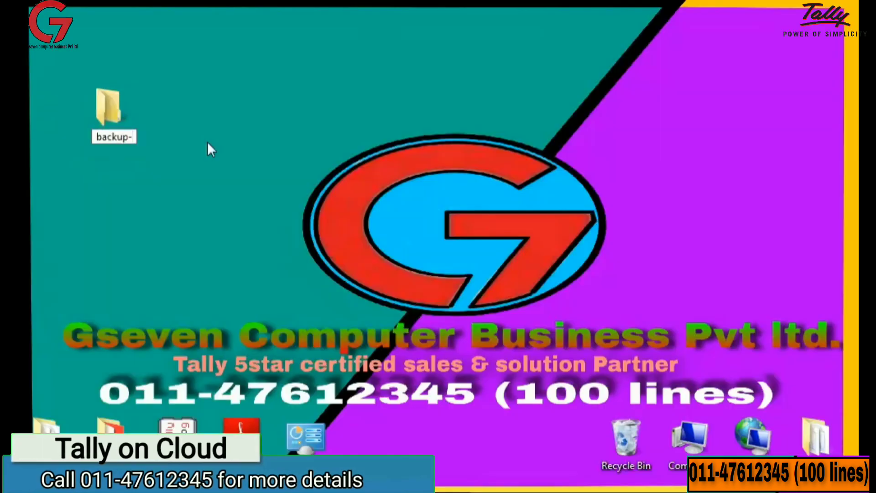
type("17.6")
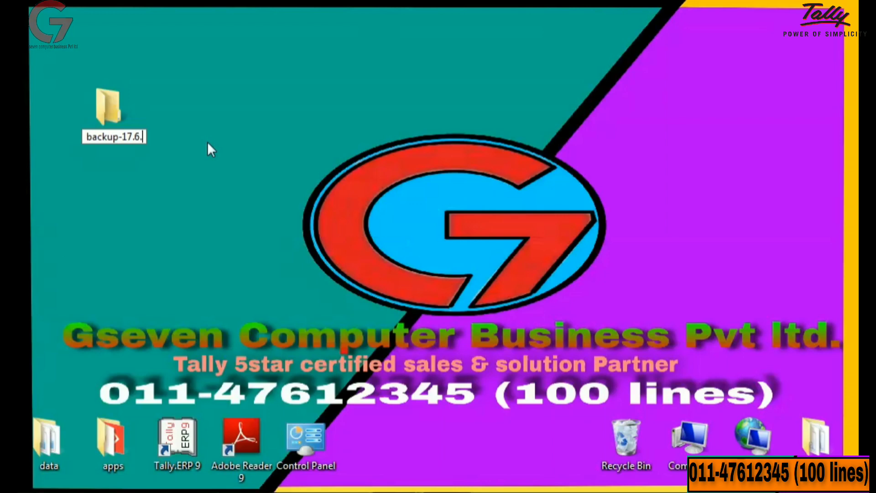
key("BackSpace")
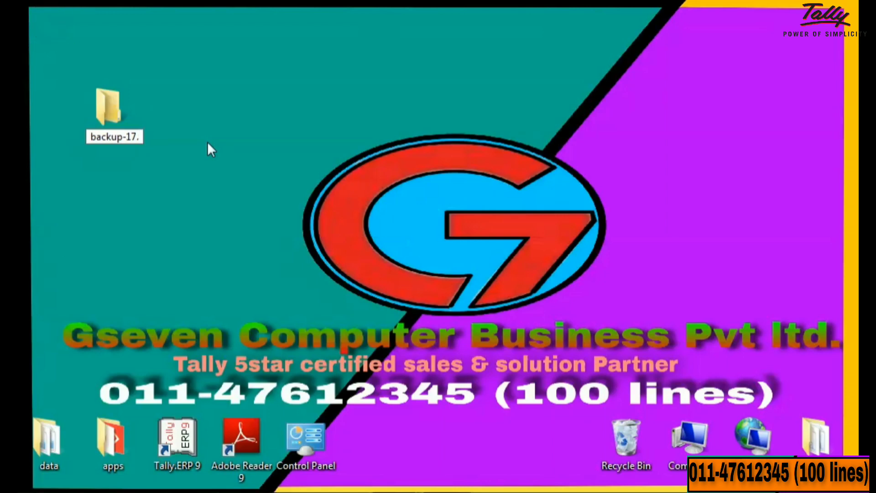
type("7.20")
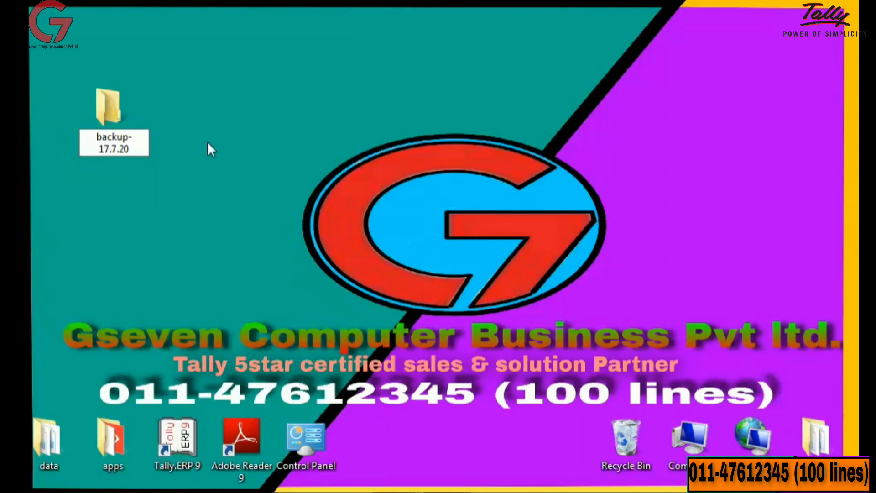
left_click(105, 107)
Step: Paste the copied 10000 folder into the desktop folder backup-17.7.20 and minimise its window
double_click(103, 109)
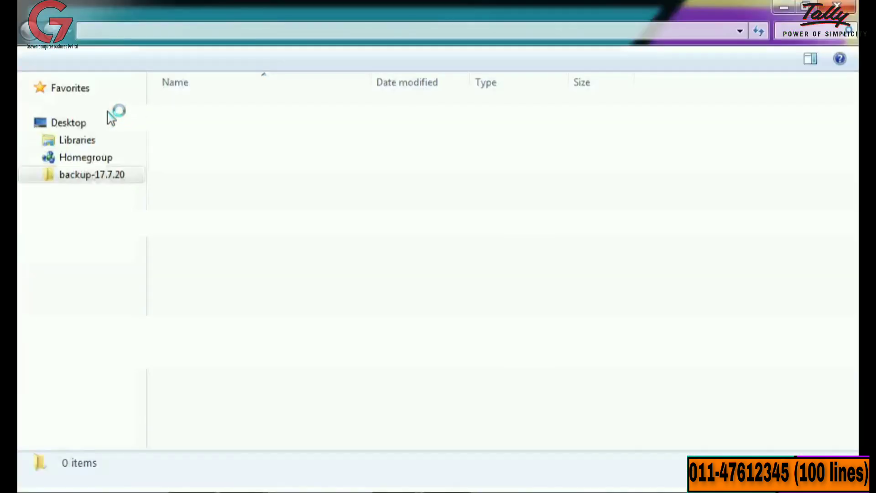
right_click(303, 173)
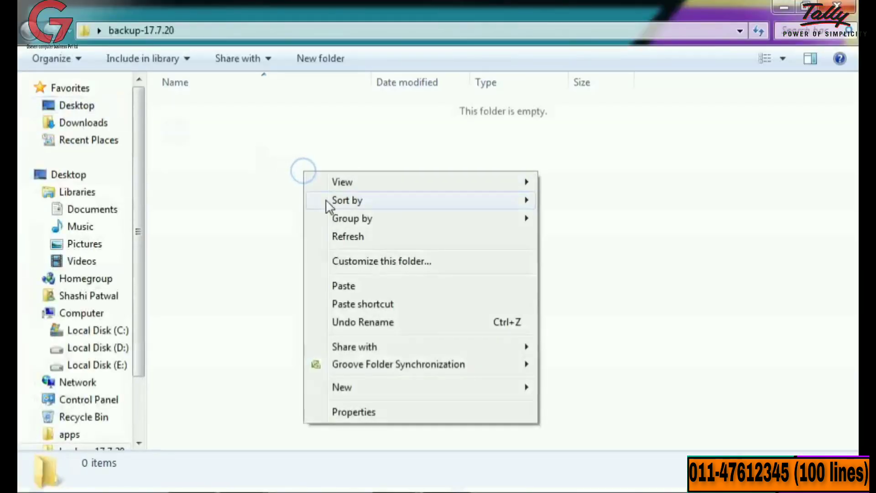
left_click(371, 286)
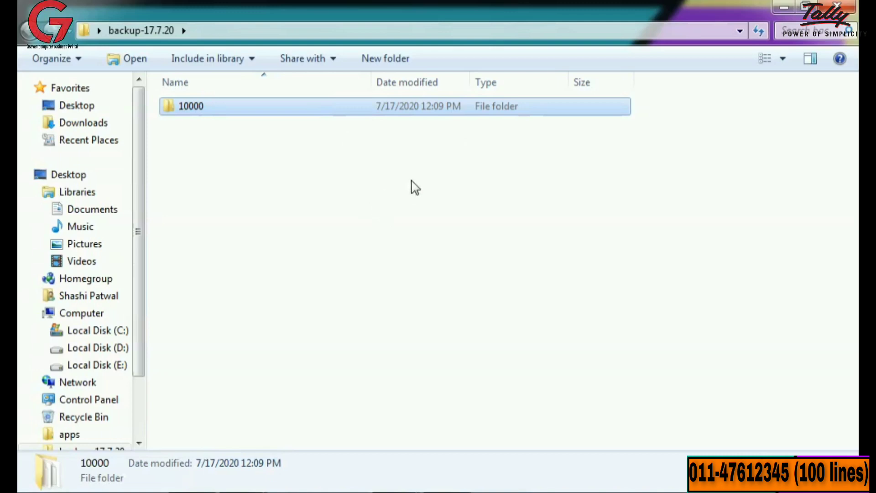
left_click(784, 8)
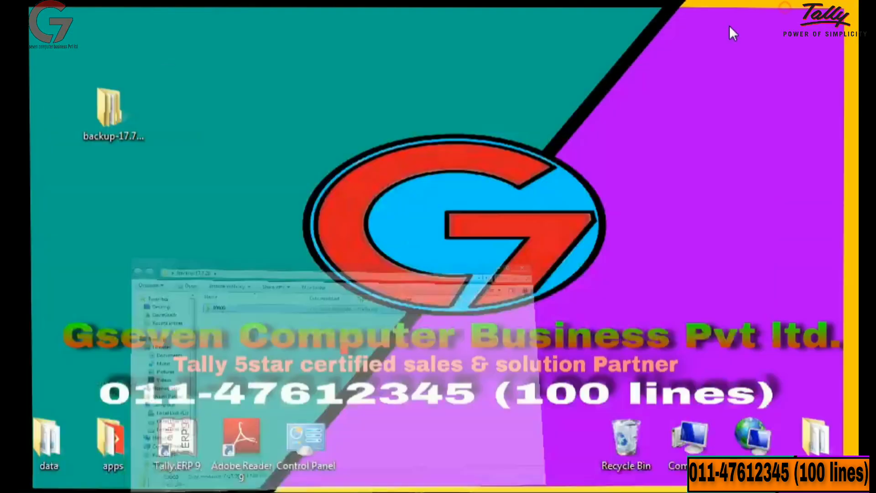
Step: Switch to Tally.ERP 9 and open the Backup function from the company information options
left_click(448, 486)
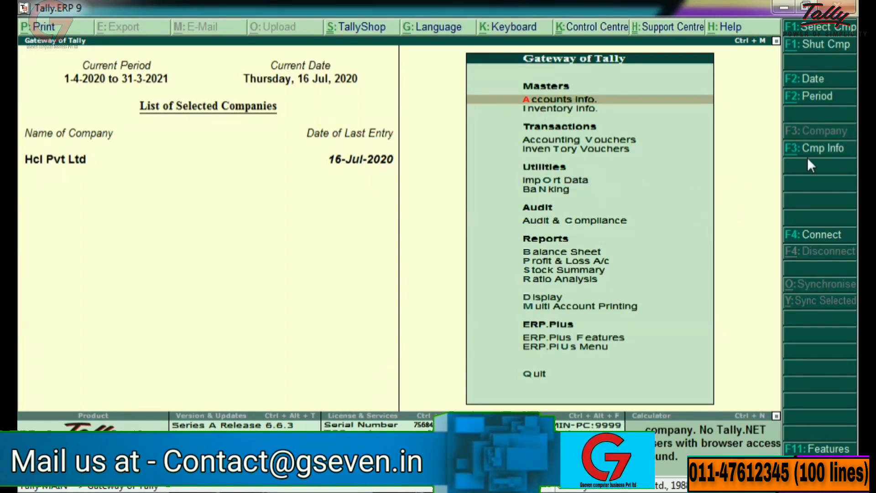
left_click(820, 155)
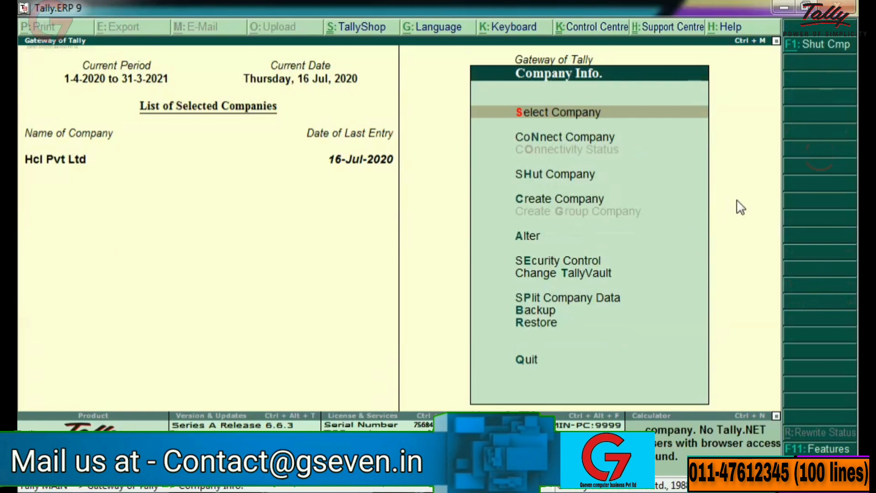
key("Up")
key("Up")
key("Up")
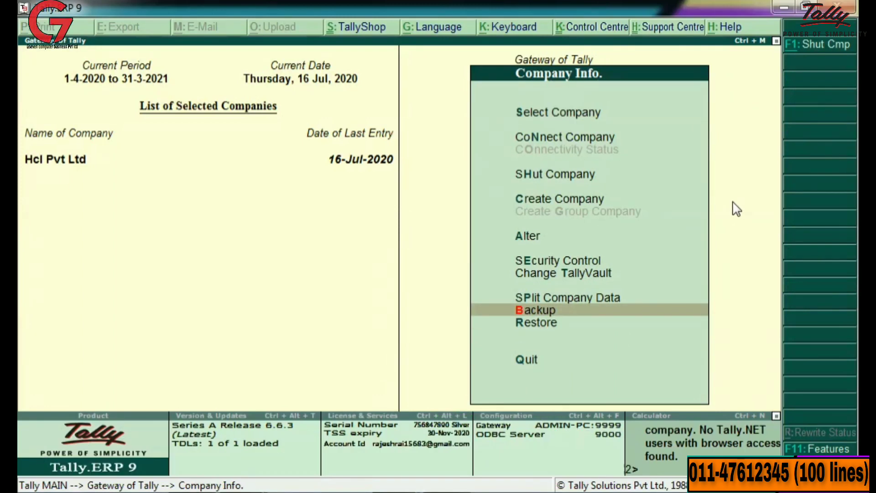
key("Return")
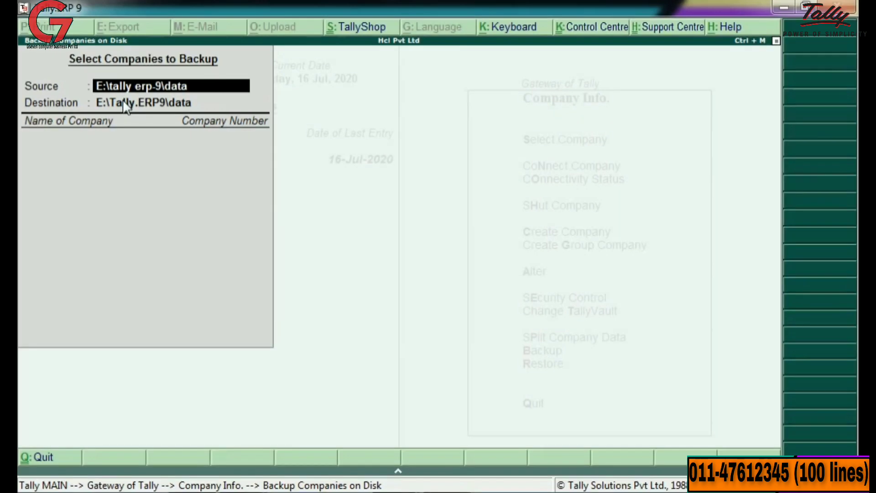
Step: Switch to the desktop, open the backup-17.7.20 folder and copy its full path
left_click(784, 9)
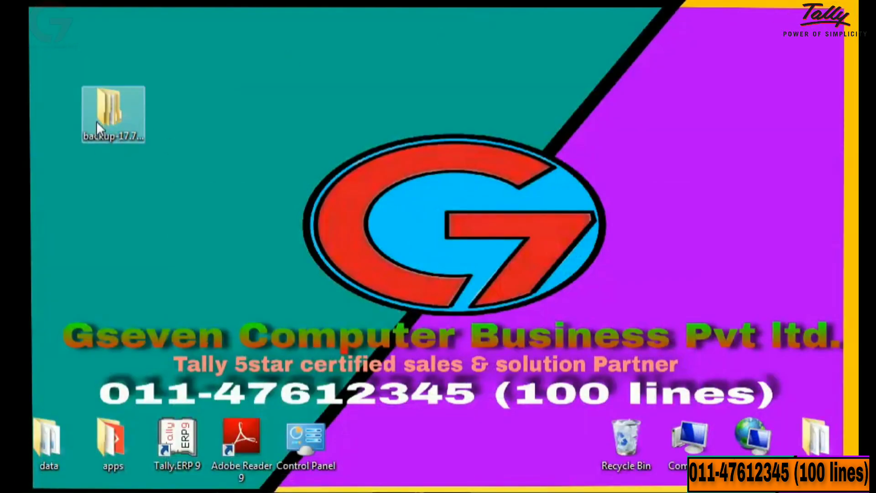
double_click(116, 114)
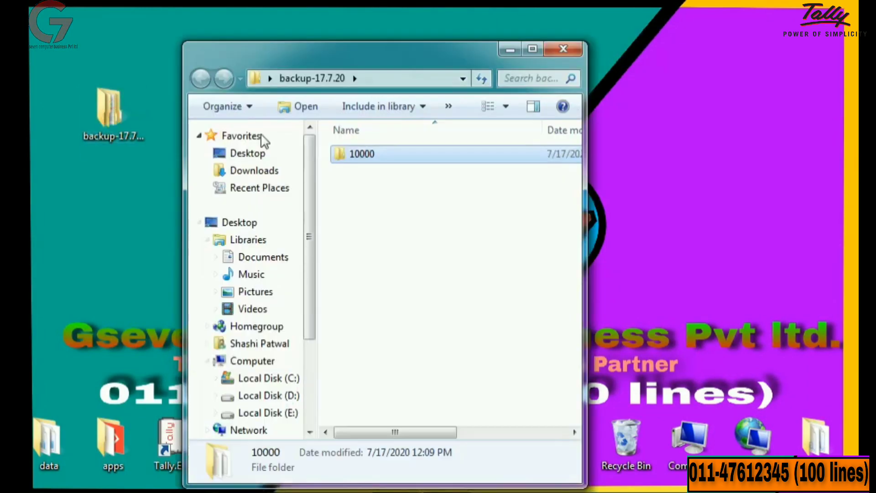
left_click(411, 81)
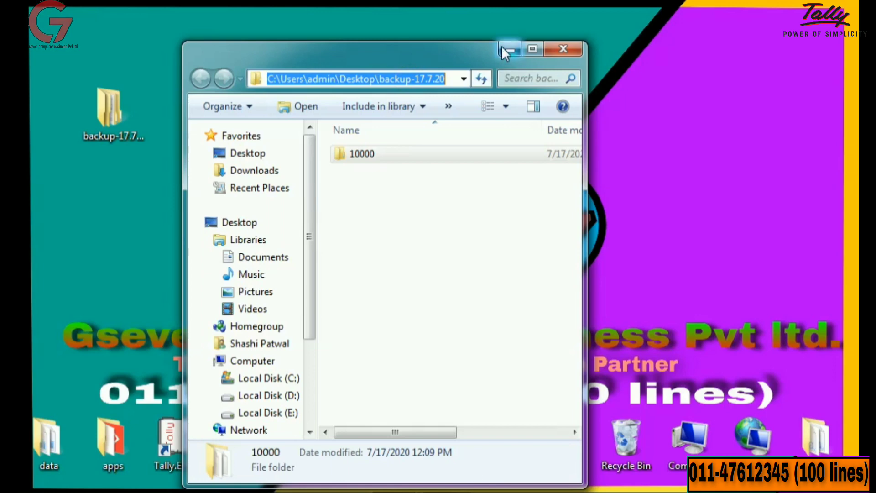
Step: Return to Tally.ERP 9 and set the backup destination to C:\Users\admin\Desktop\backup-17.7.20, keeping E:\tally erp-9\data as source
left_click(462, 489)
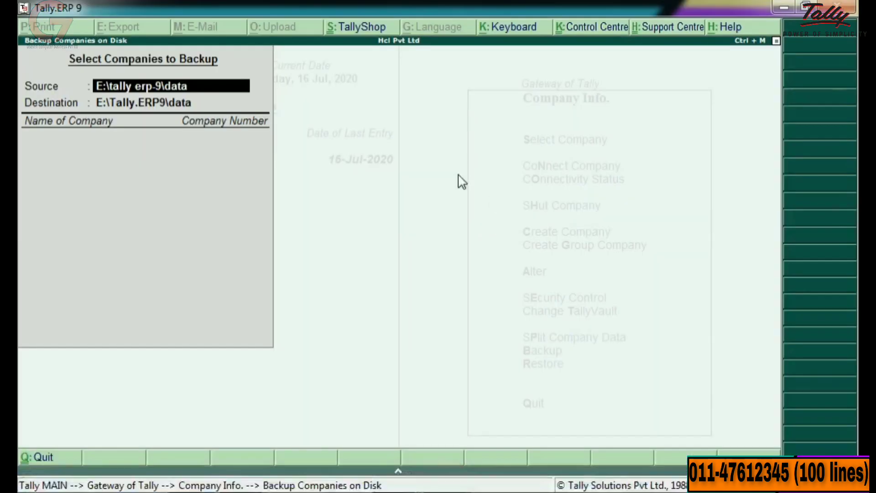
key("Return")
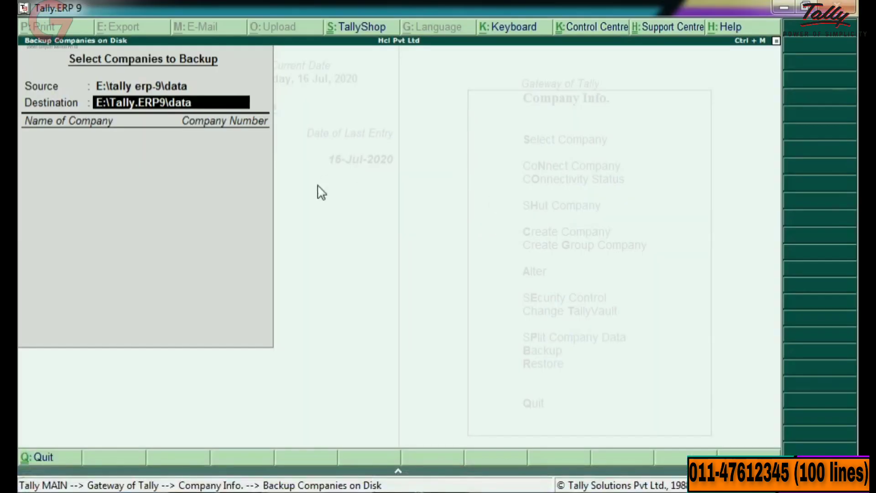
key("ctrl+alt+v")
key("Return")
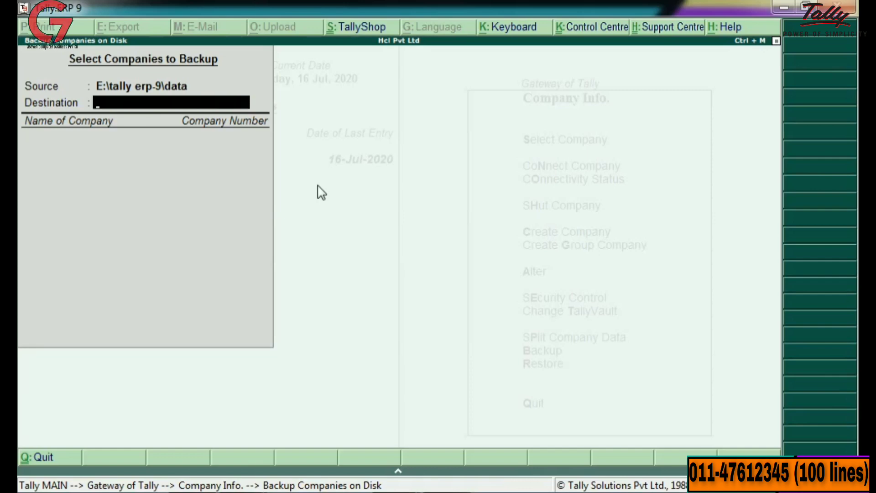
key("ctrl+alt+v")
key("Return")
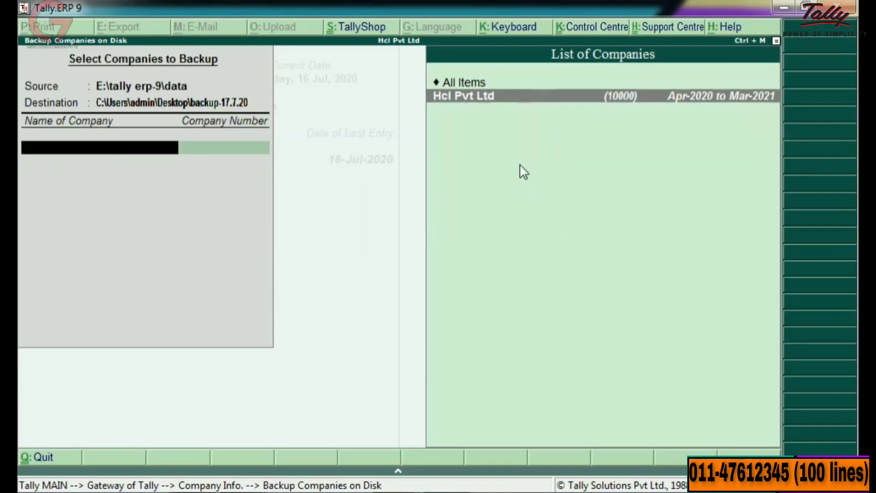
Step: Back up the company Hcl Pvt Ltd (10000) and inspect the TBK900_10000 file in the backup-17.7.20 folder
key("Return")
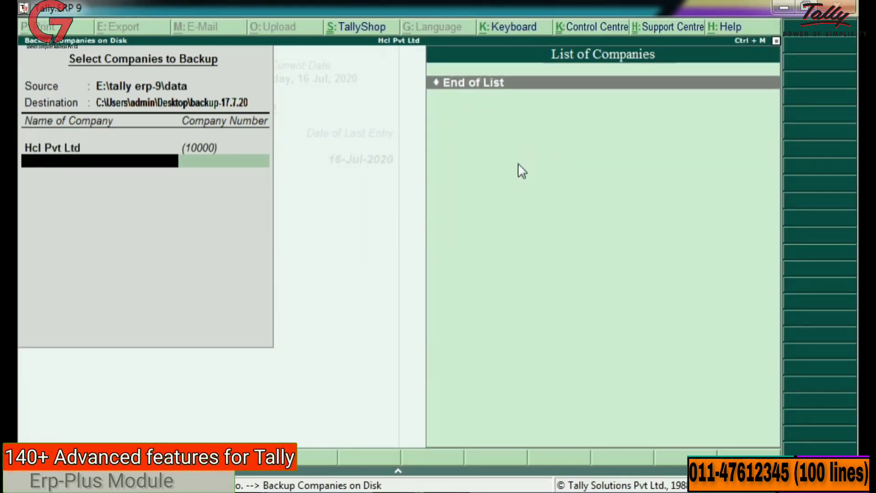
key("Return")
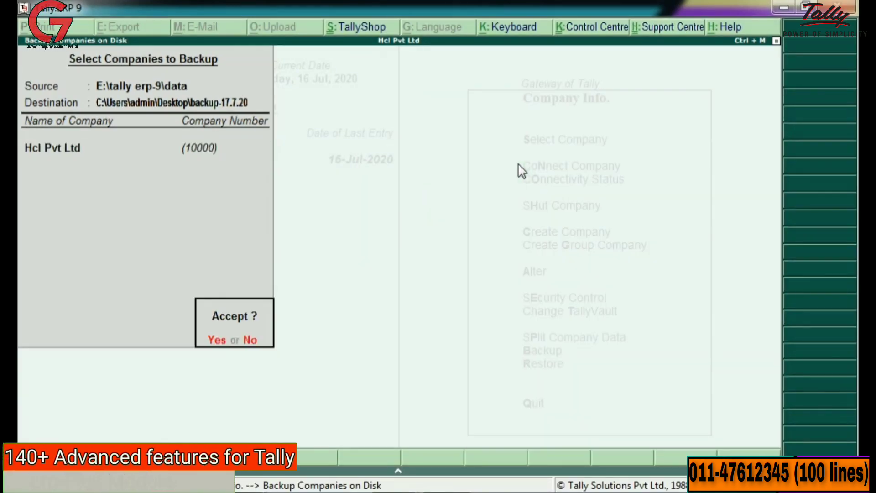
key("Return")
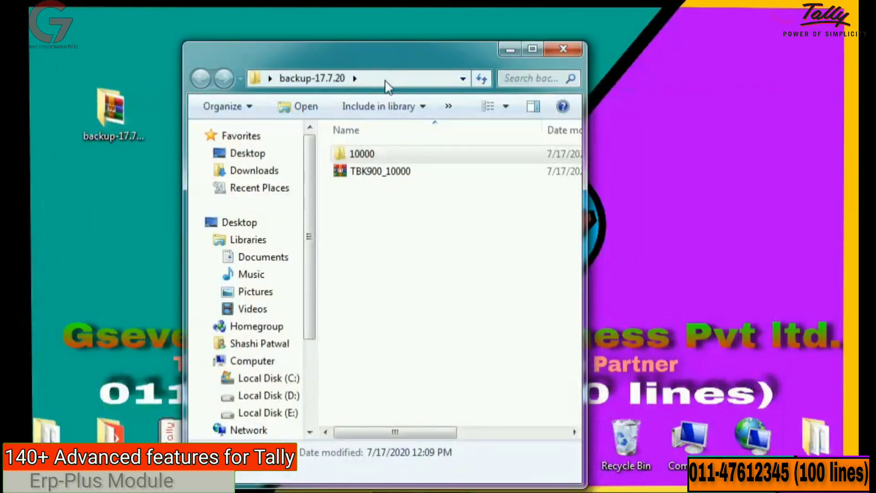
left_click(535, 49)
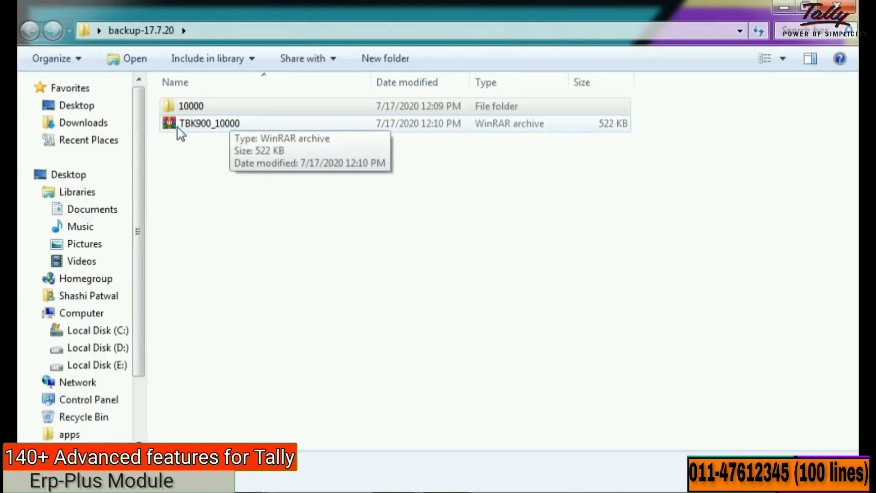
left_click(448, 125)
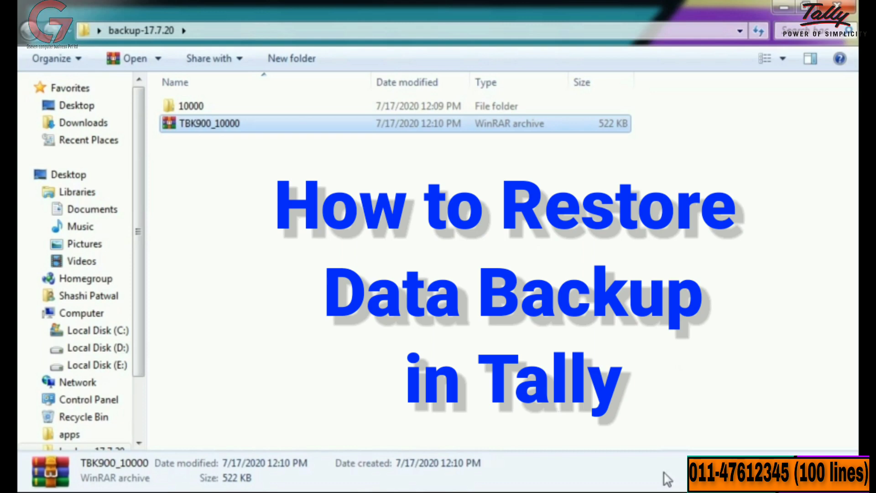
Step: Switch back to Tally.ERP 9 and open Restore with the desktop backup-17.7.20 folder as source and E:\tally erp-9\data as destination
left_click(442, 426)
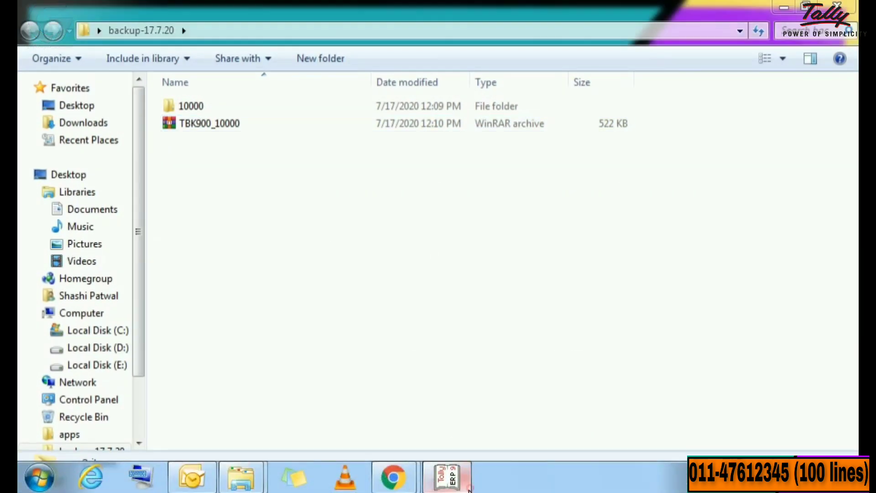
left_click(446, 477)
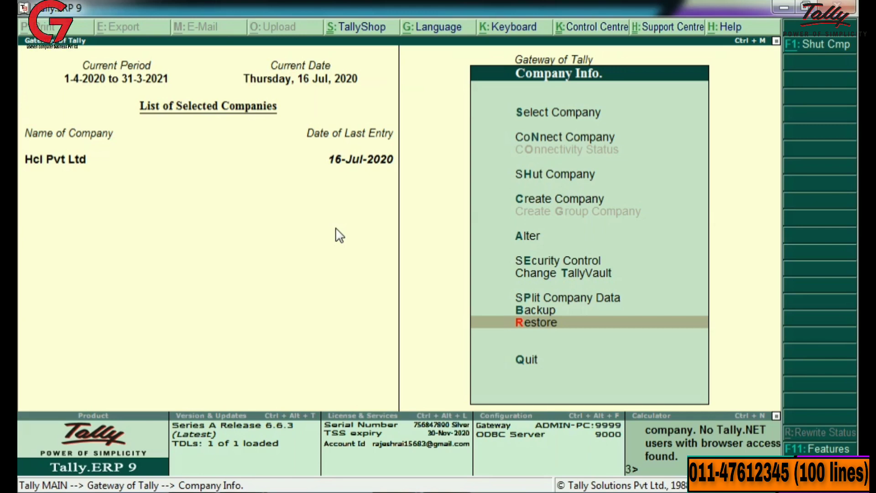
key("Up")
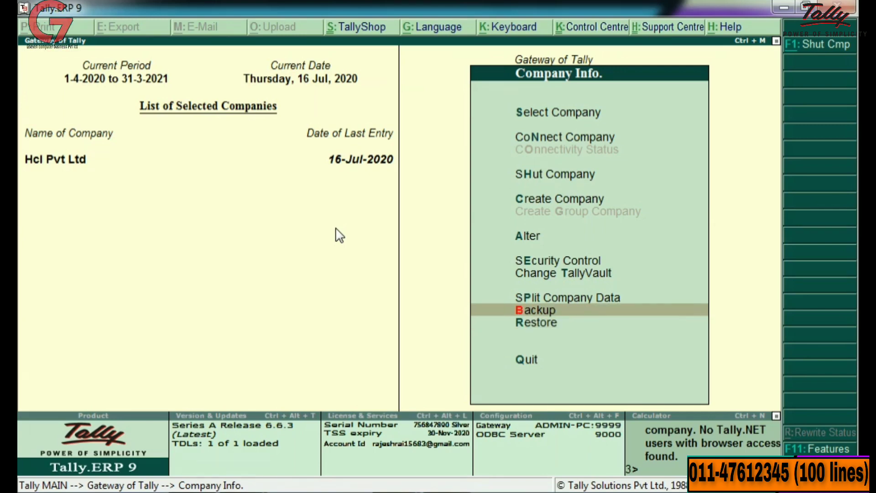
key("Down")
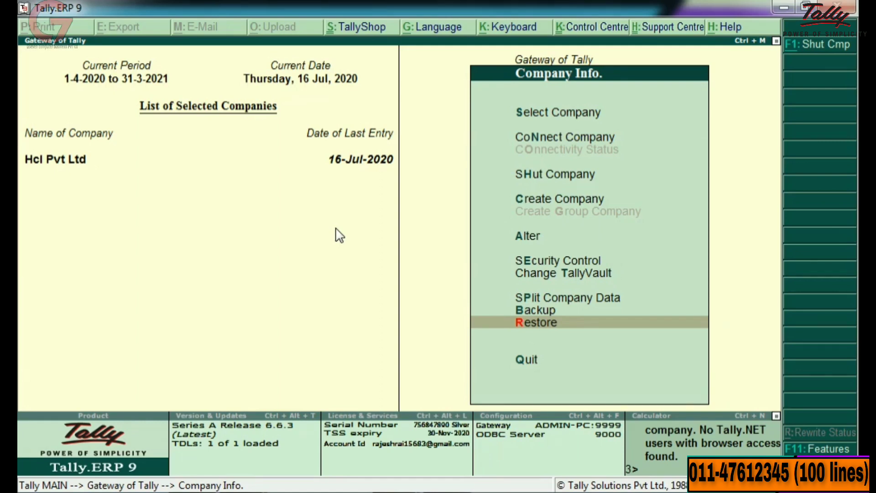
key("Return")
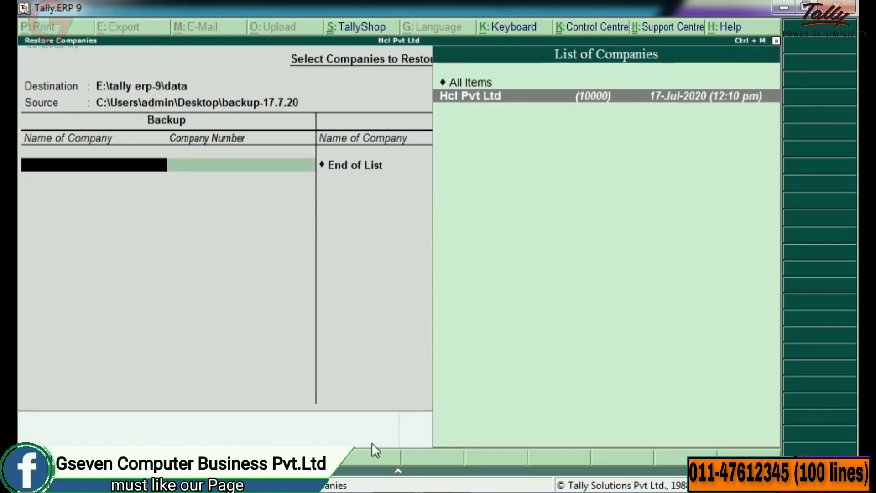
Step: Restore the company Hcl Pvt Ltd (10000) from the backup, ending the company list and accepting the selection
left_click(153, 480)
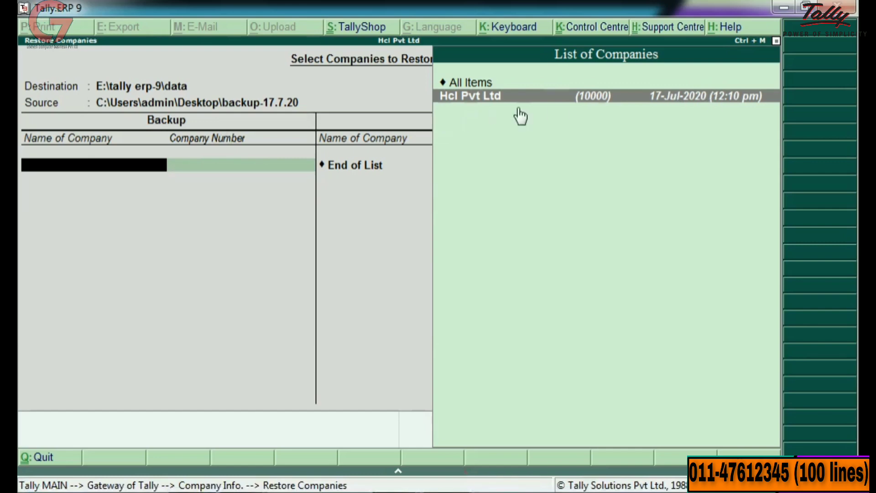
key("Return")
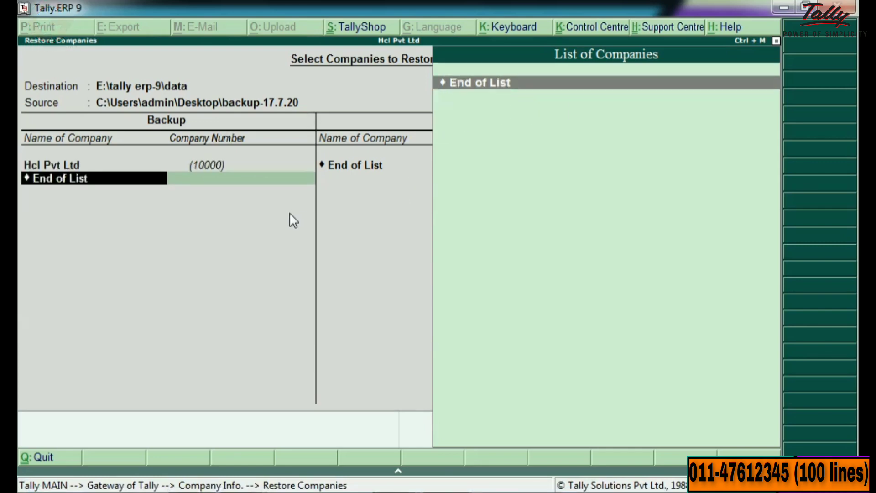
key("Return")
key("Return")
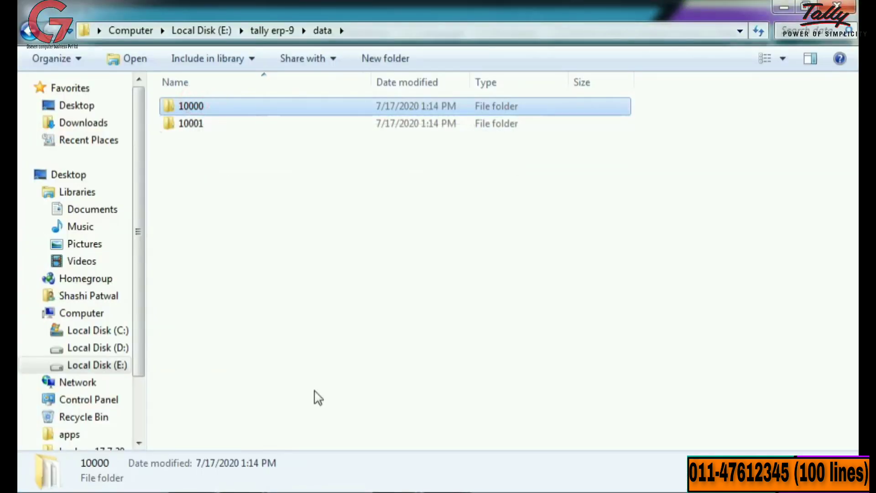
Step: Delete the 10000 folder from E:\tally erp-9\data, sending it to the Recycle Bin
right_click(270, 114)
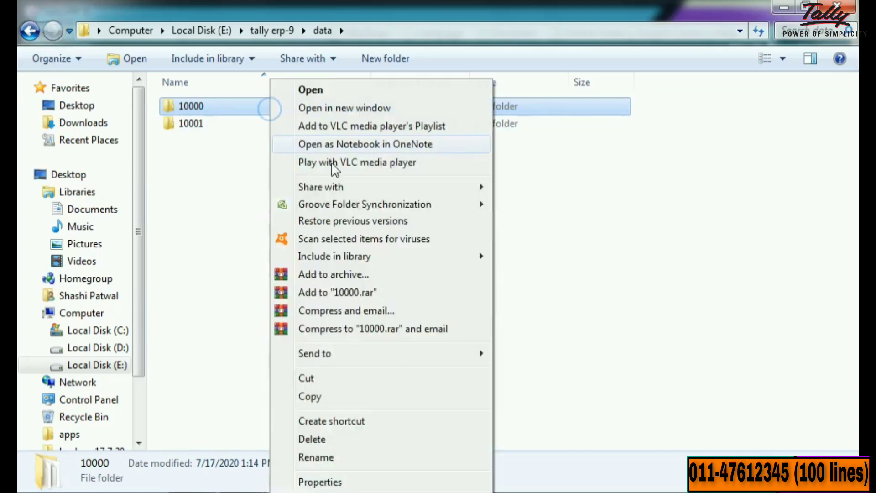
left_click(312, 441)
left_click(508, 321)
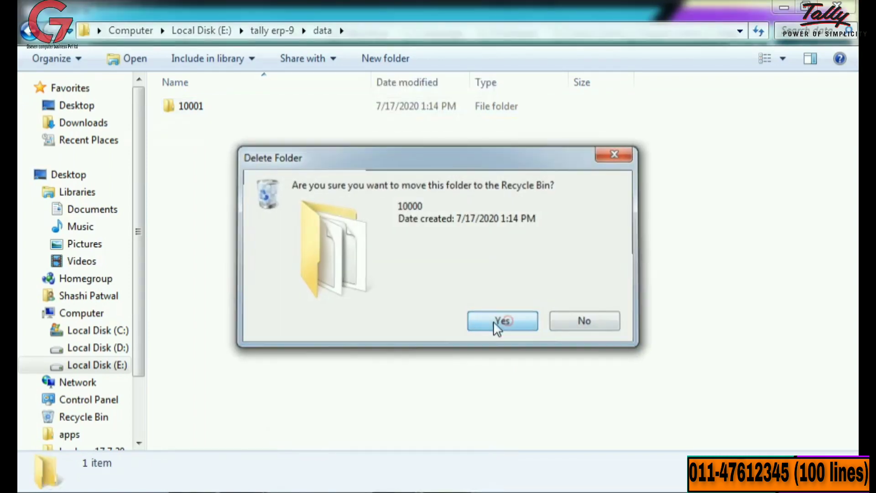
Step: Copy the 10000 folder from the backup-17.7.20 folder and return to the E:\tally erp-9\data folder
mouse_move(345, 489)
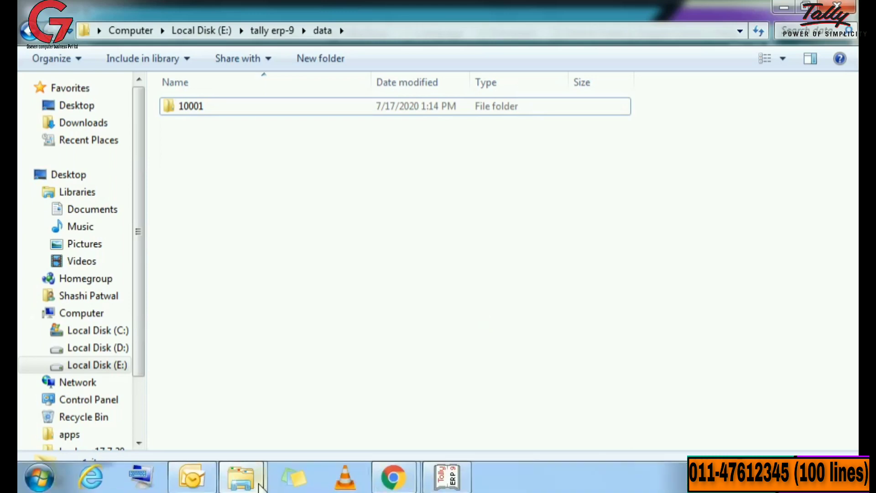
mouse_move(260, 488)
left_click(340, 409)
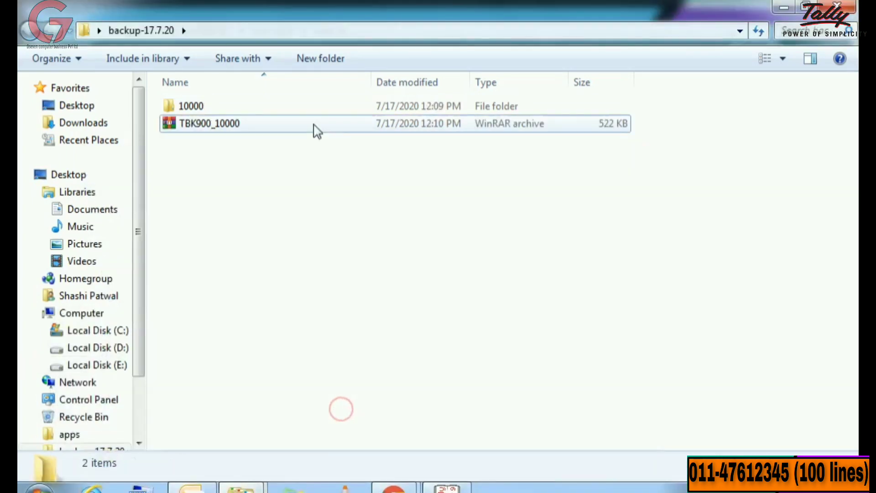
left_click(323, 108)
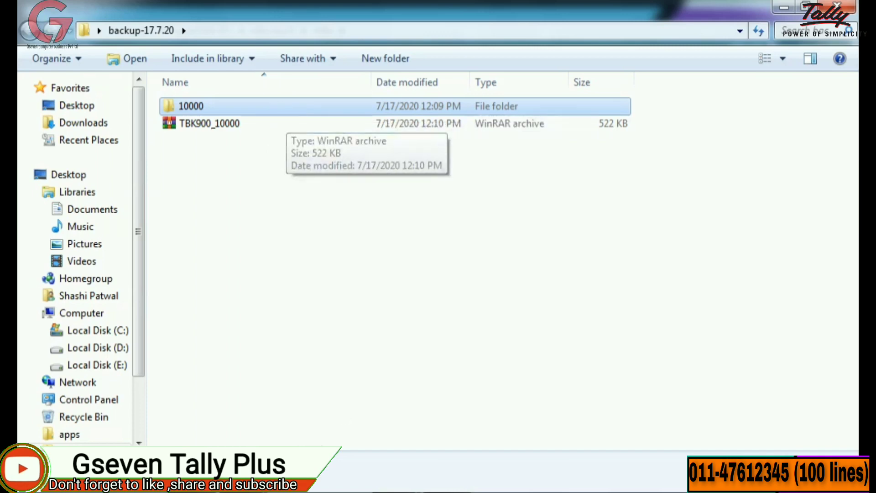
mouse_move(327, 484)
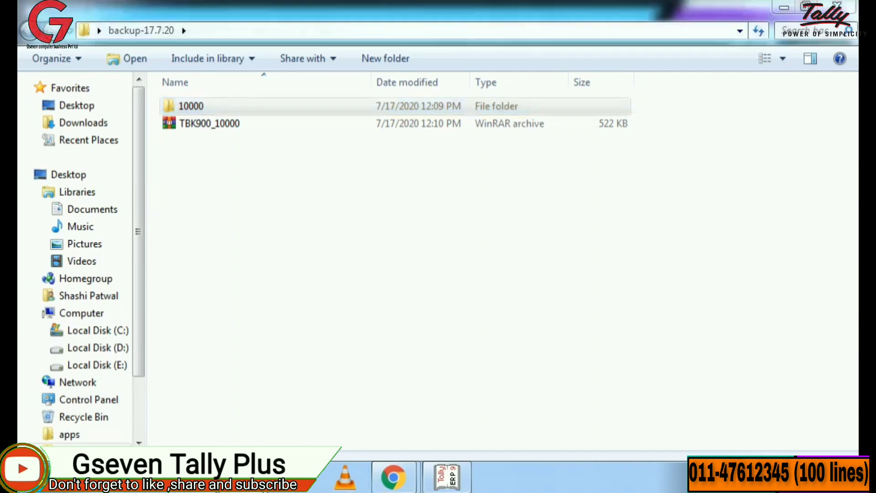
mouse_move(240, 477)
left_click(186, 420)
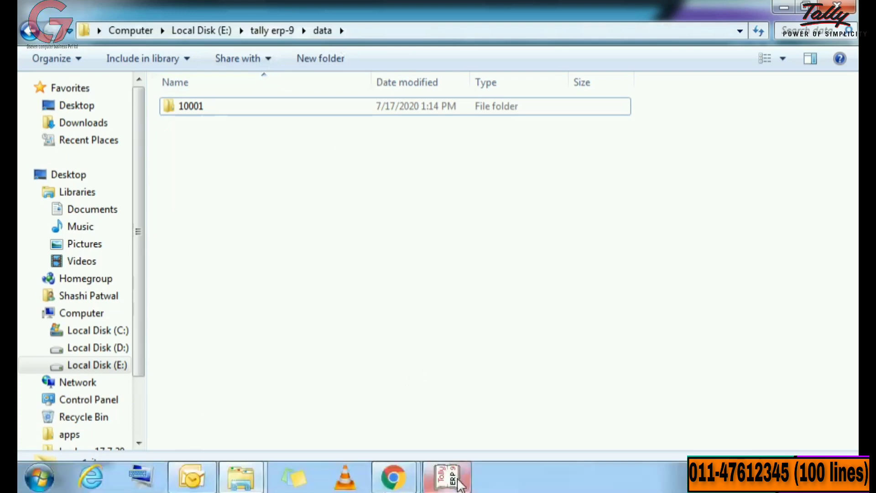
Step: Switch to Tally.ERP 9 and open Data Configuration to check the location of data files
left_click(450, 484)
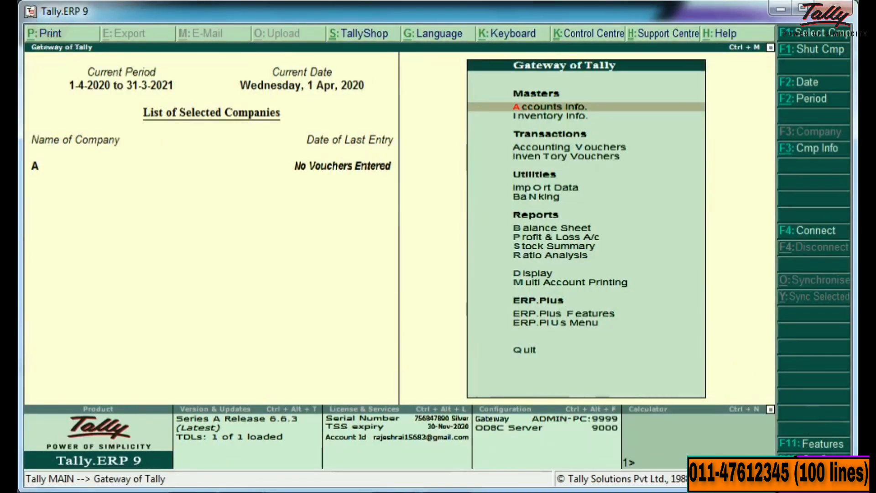
key("F12")
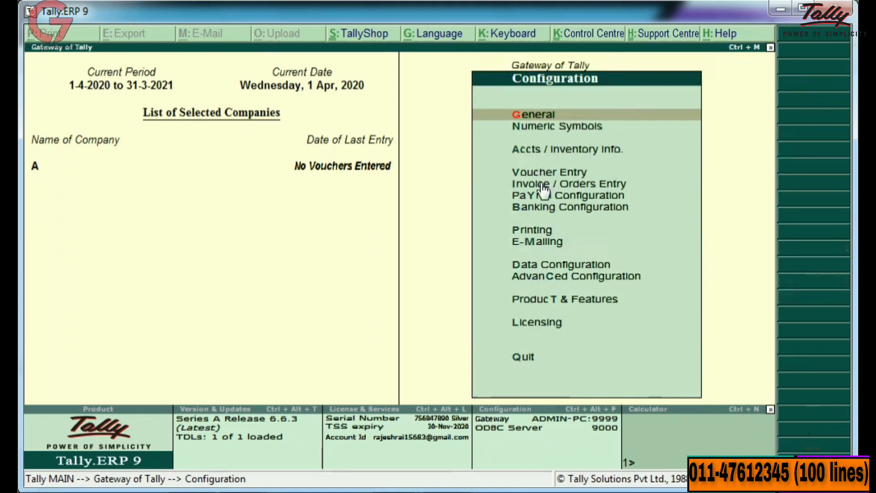
key("Up")
key("Up")
key("Up")
key("Return")
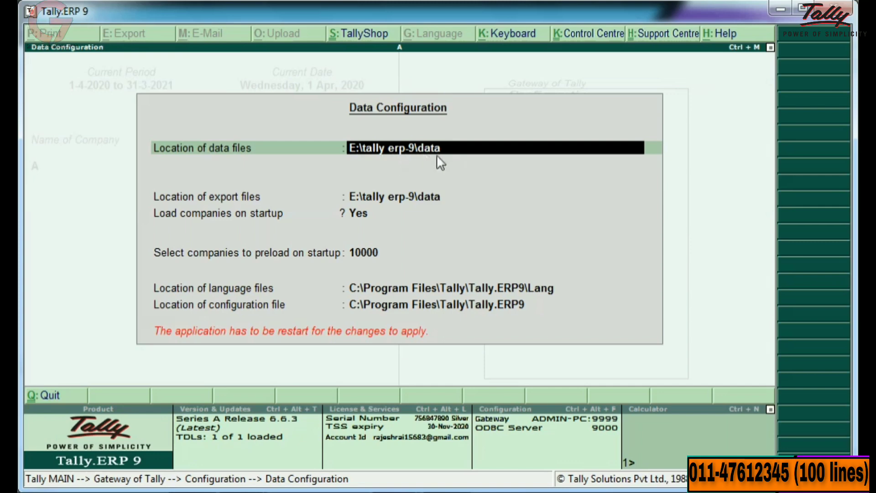
Step: Switch back to File Explorer and paste the copied 10000 folder into E:\tally erp-9\data
mouse_move(241, 477)
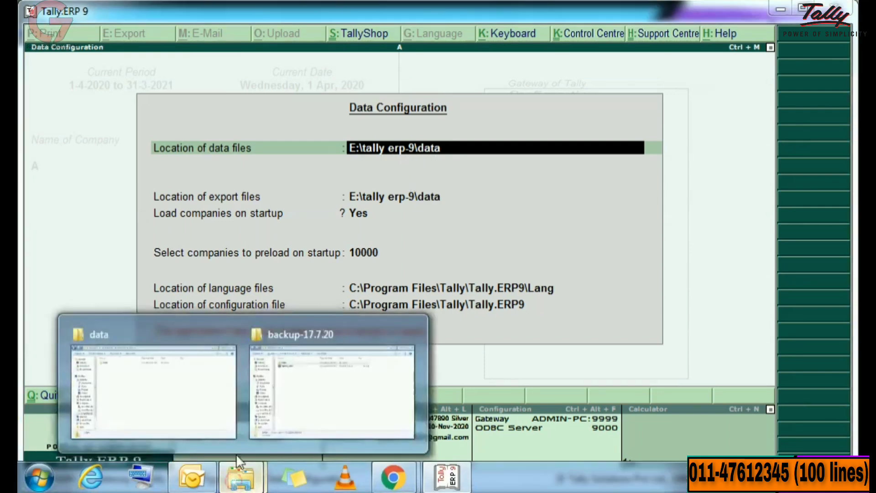
left_click(183, 417)
left_click(295, 191)
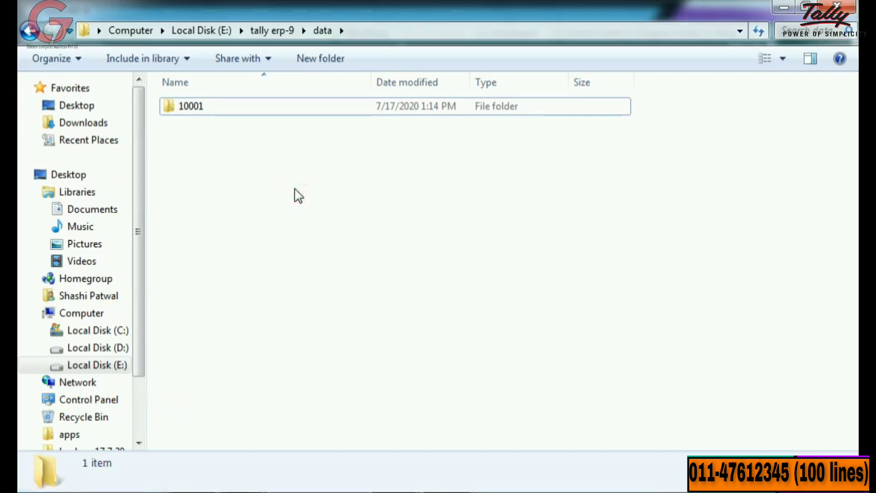
key("ctrl+v")
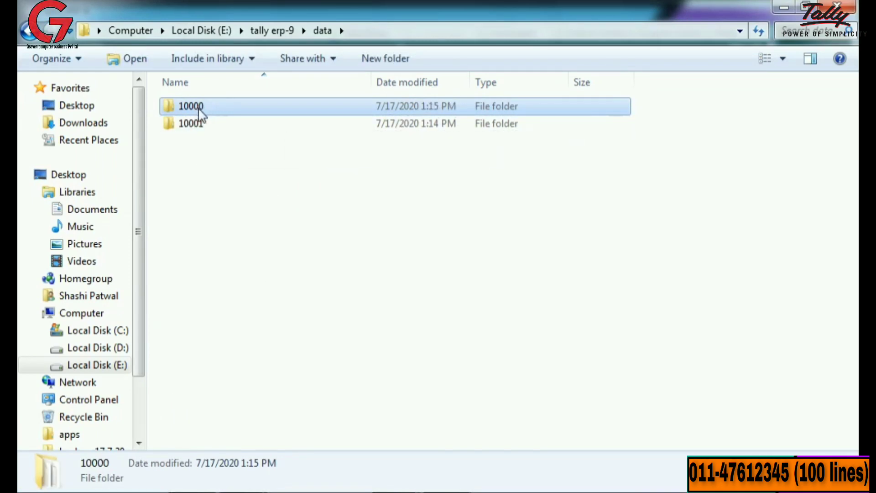
left_click(315, 213)
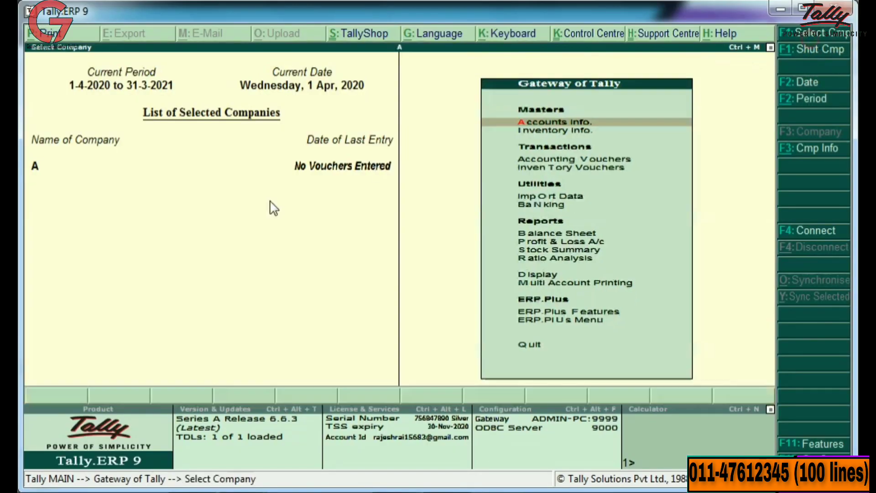
Step: Open company selection in Tally.ERP 9 and choose Hcl Pvt Ltd (10000) from the list of companies
key("F1")
key("Down")
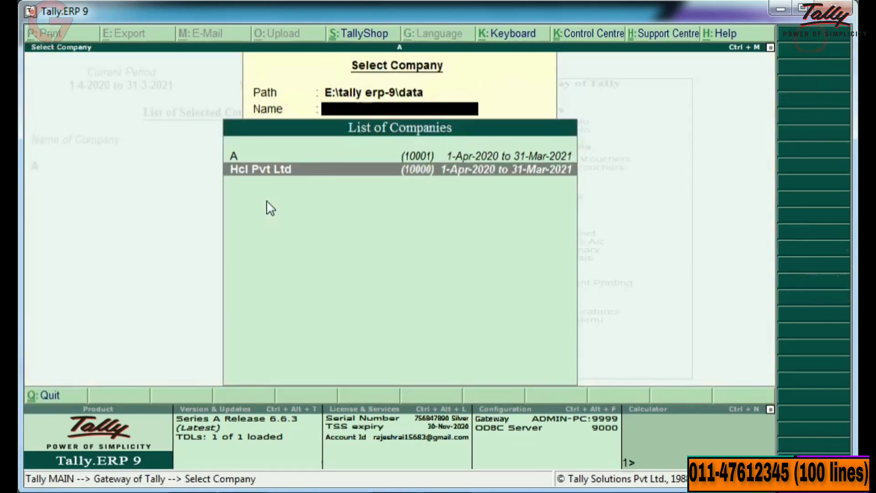